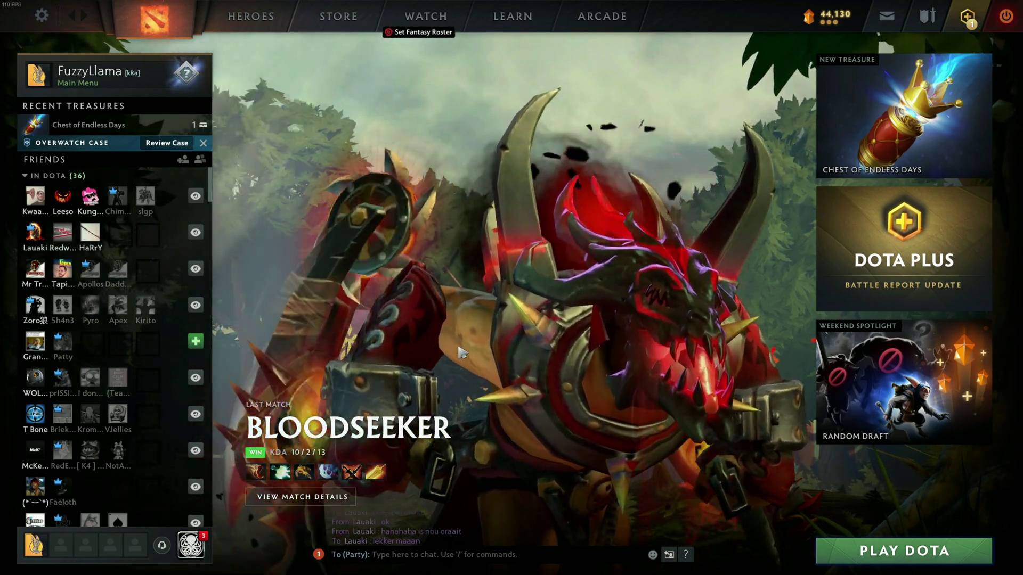
Open Task Manager, expand Discord's process group, and bring up a Discord (32 bit) sub-process's menu.
{"action": "key", "text": "ctrl+shift+Escape"}
{"action": "left_click_drag", "start_coordinate": [706, 118], "coordinate": [689, 113]}
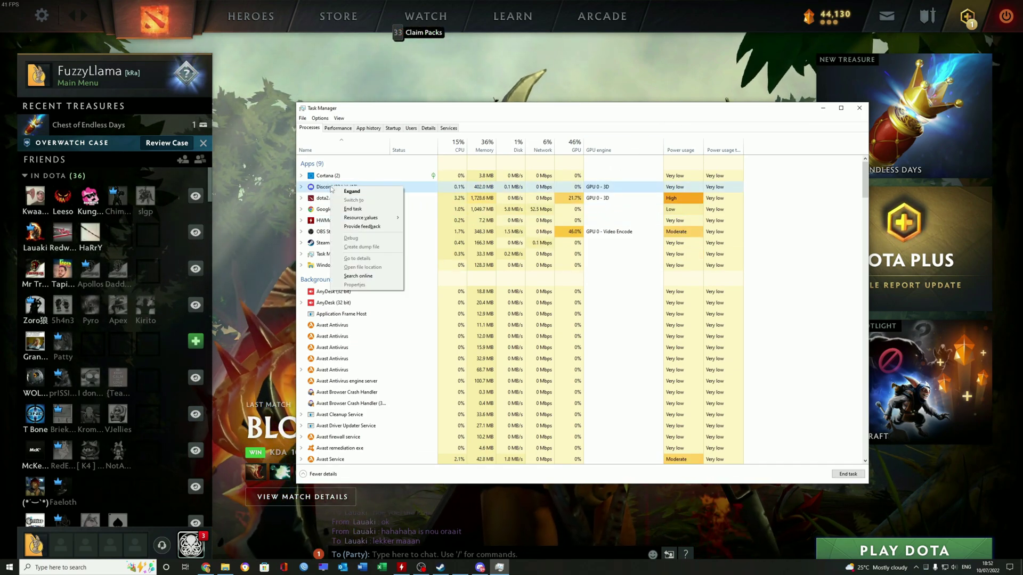
{"action": "left_click", "coordinate": [351, 191]}
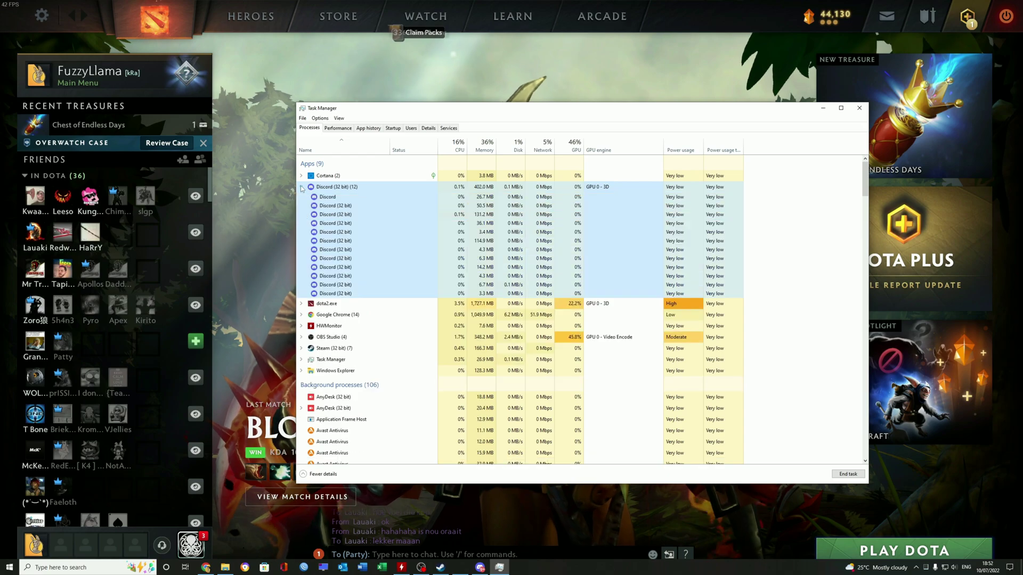
{"action": "left_click", "coordinate": [332, 214]}
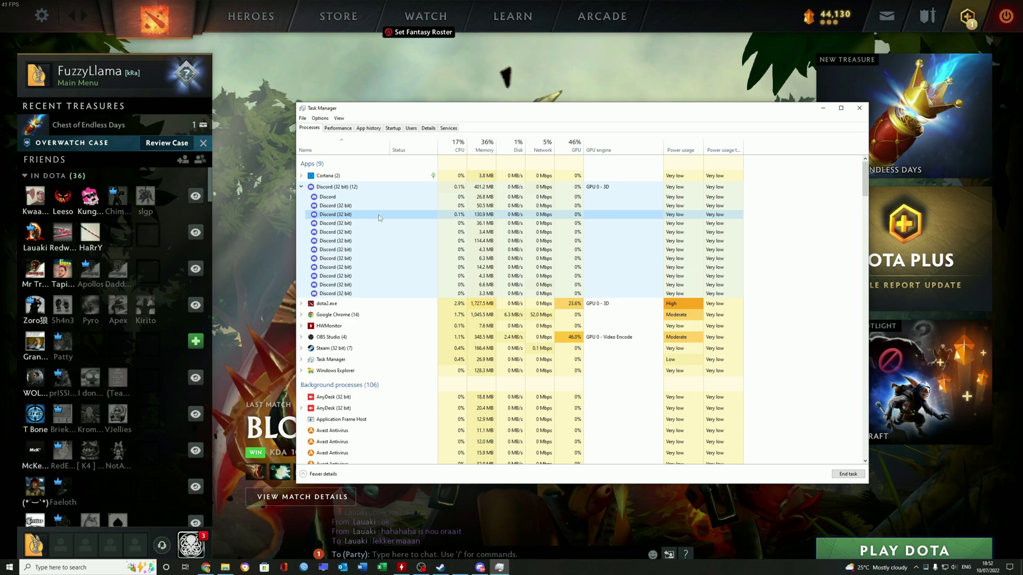
{"action": "right_click", "coordinate": [345, 216]}
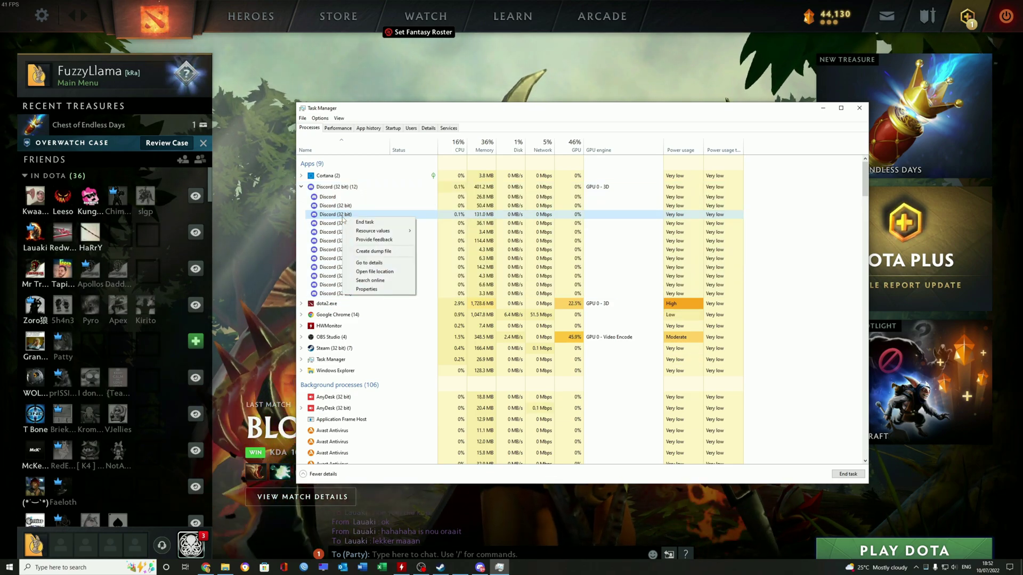
Jump to Discord.exe in the Details tab and view its Set affinity dialog.
{"action": "left_click", "coordinate": [369, 262]}
{"action": "right_click", "coordinate": [343, 280]}
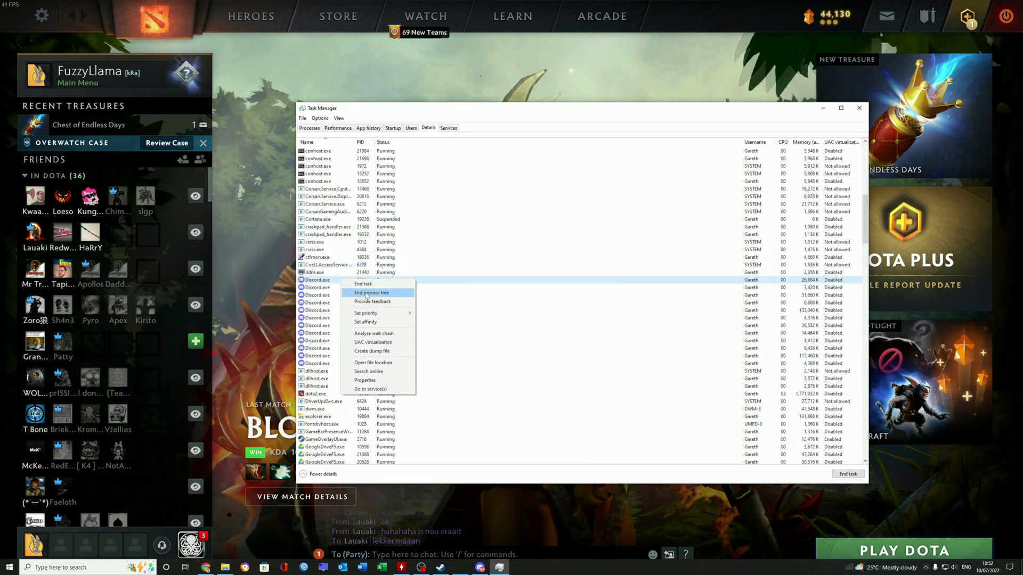
{"action": "left_click", "coordinate": [369, 321]}
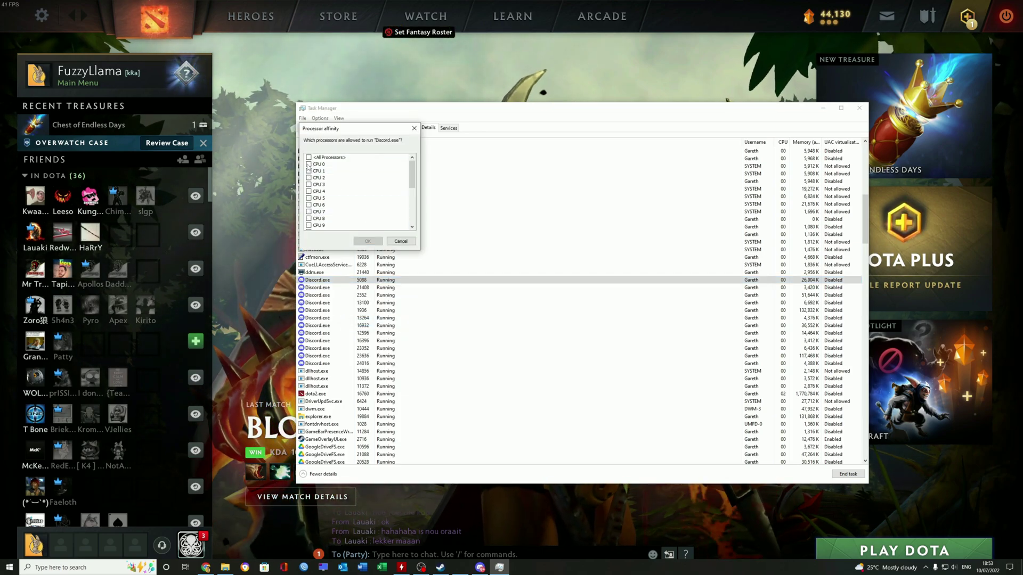
{"action": "left_click", "coordinate": [400, 240]}
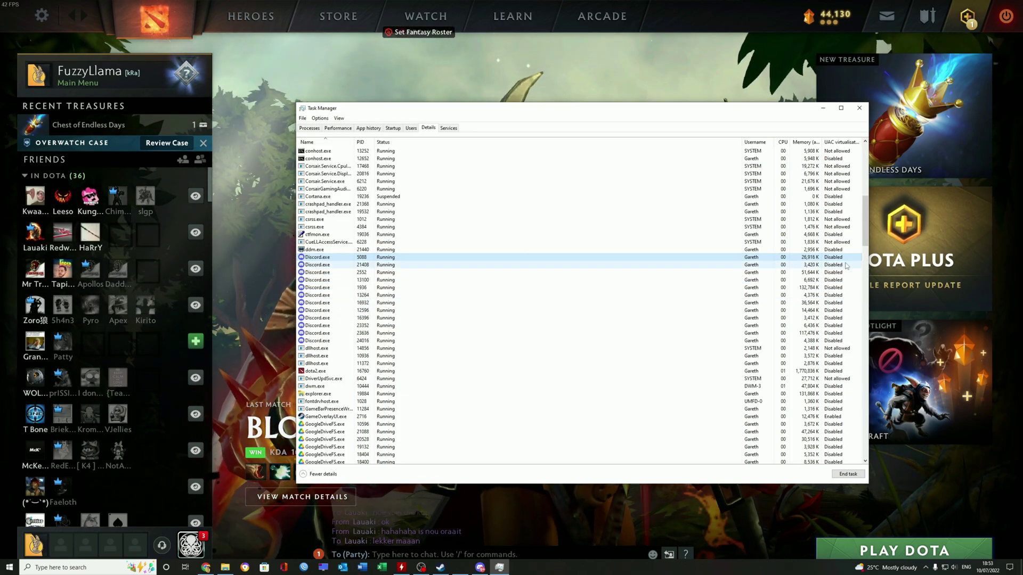
Select Discord.exe processes with PIDs 1936, 2552, 5088, 12596 and 23636, ending on 2552.
{"action": "left_click", "coordinate": [825, 288]}
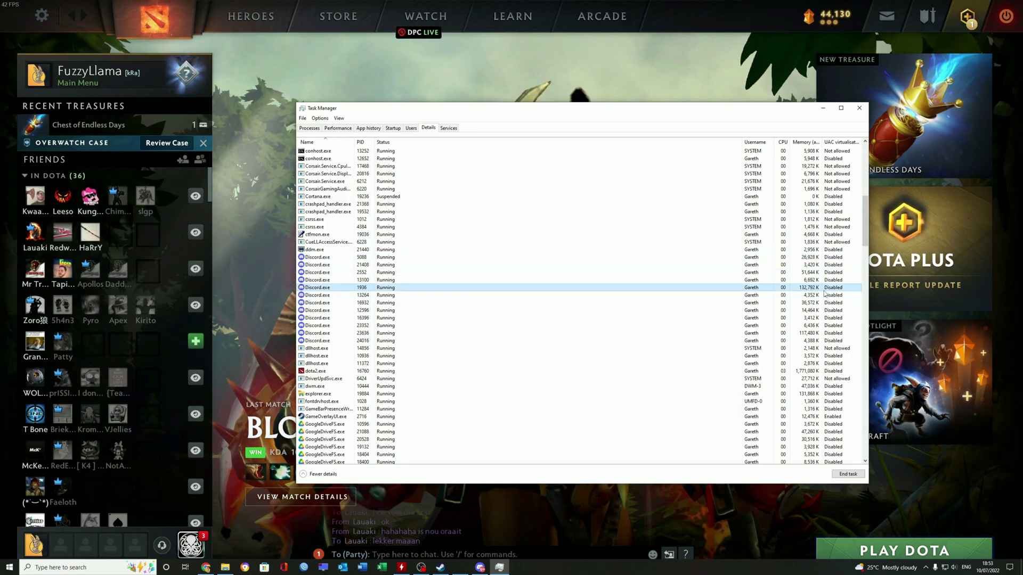
{"action": "left_click", "coordinate": [803, 273]}
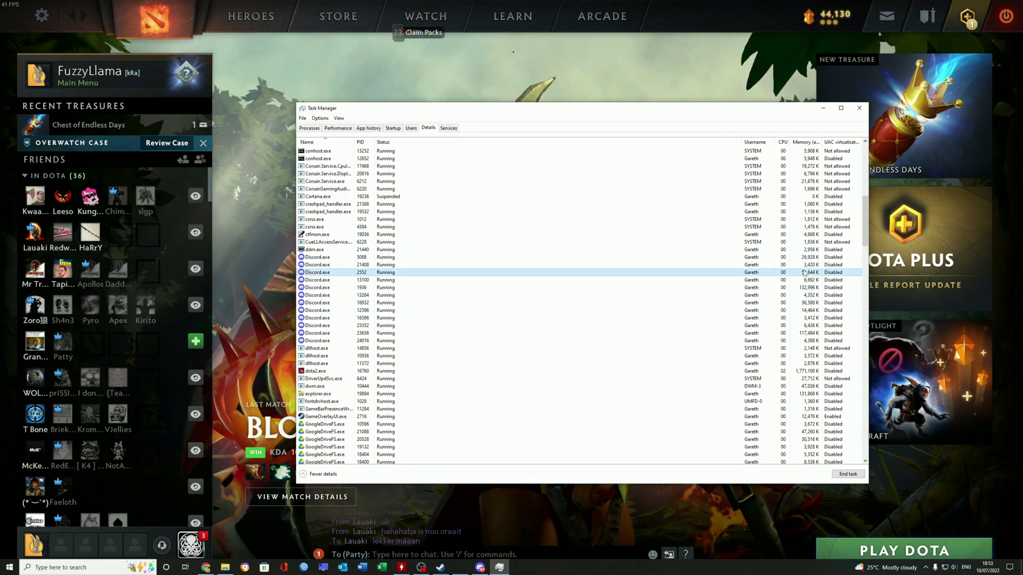
{"action": "left_click", "coordinate": [807, 257]}
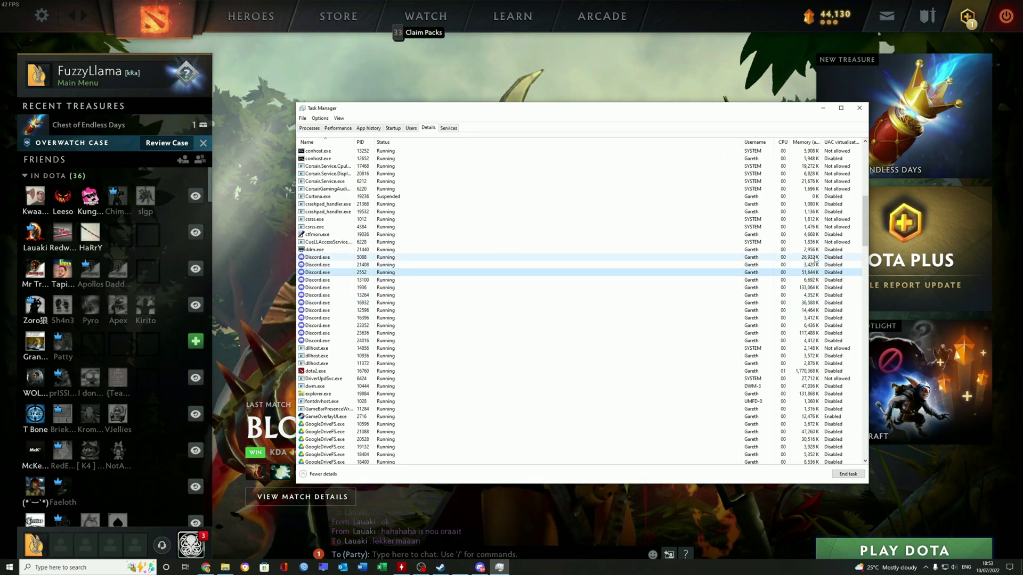
{"action": "left_click", "coordinate": [815, 295]}
{"action": "left_click", "coordinate": [816, 310]}
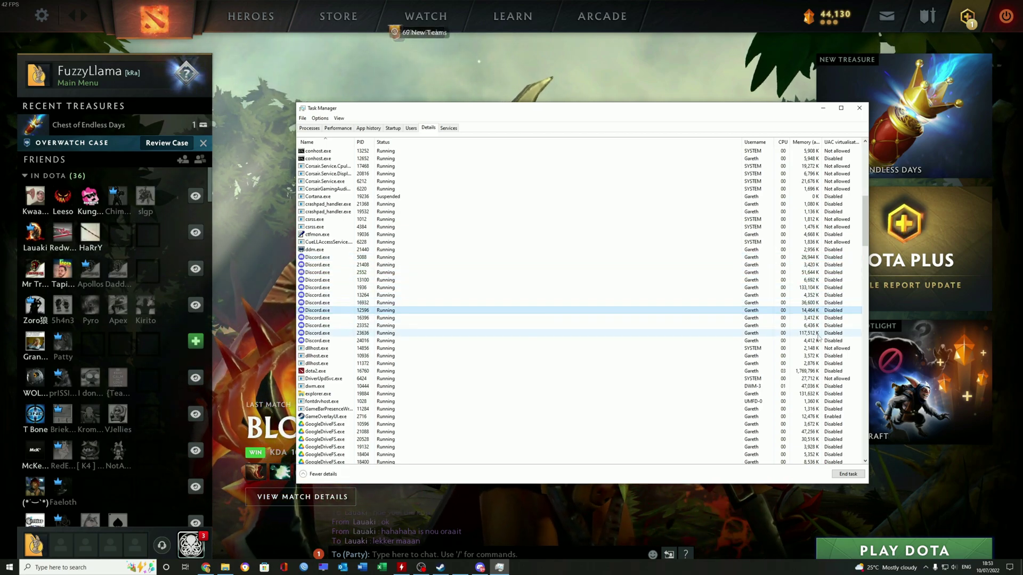
{"action": "left_click", "coordinate": [817, 333]}
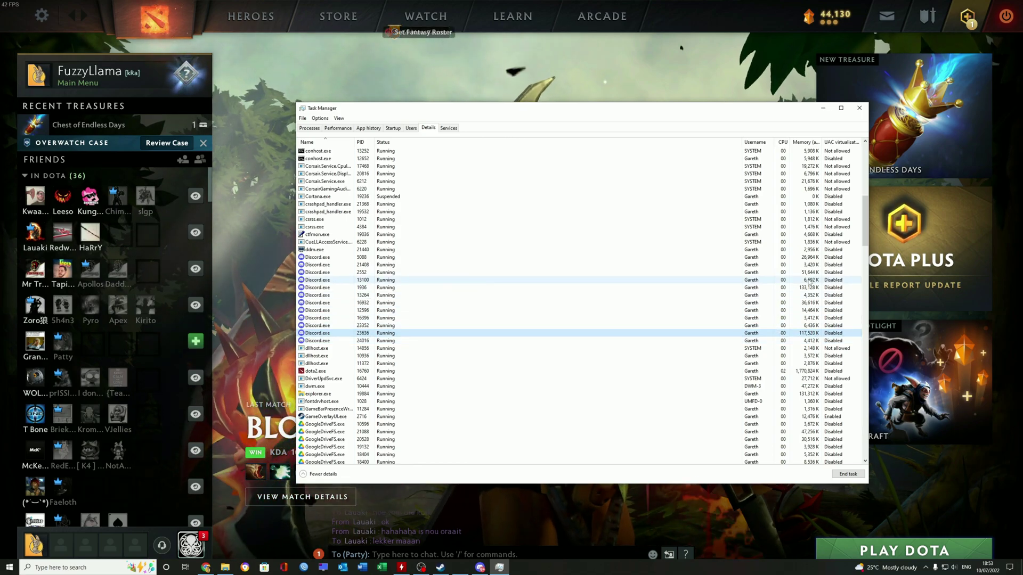
{"action": "left_click", "coordinate": [767, 272]}
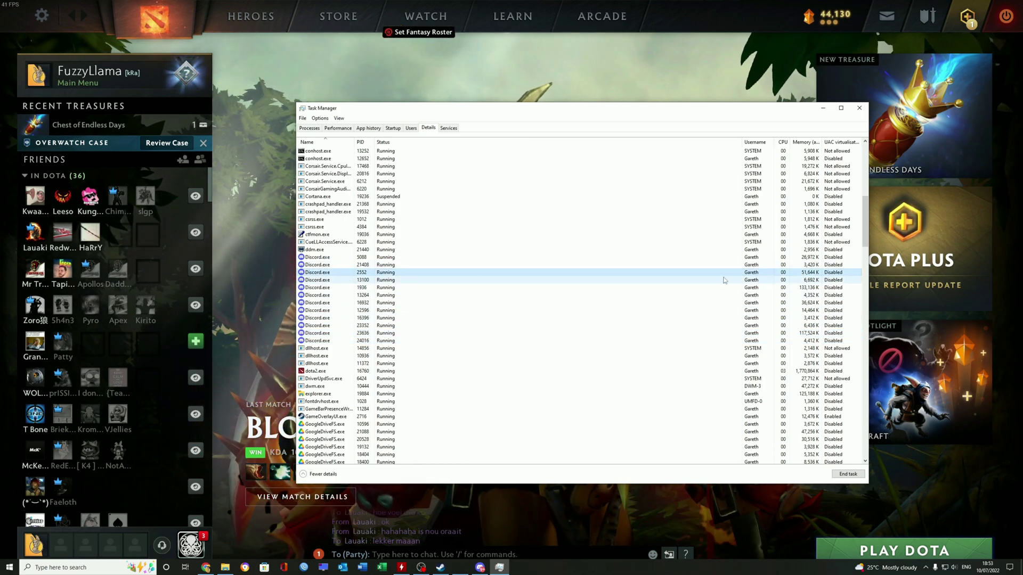
Limit the affinity of Discord.exe PID 2552 to CPU 1 only.
{"action": "right_click", "coordinate": [319, 272]}
{"action": "left_click", "coordinate": [336, 340]}
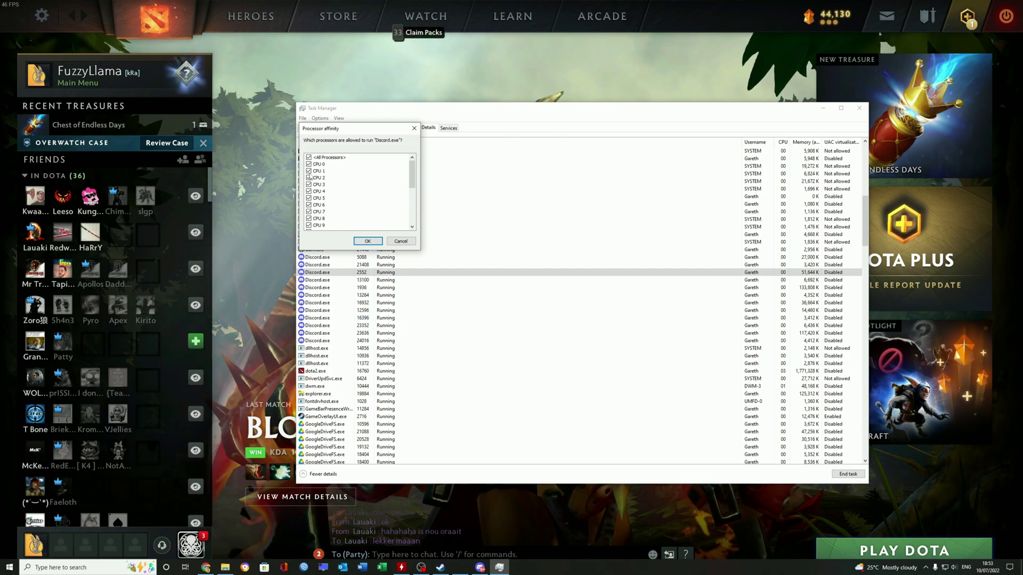
{"action": "left_click", "coordinate": [308, 157]}
{"action": "left_click", "coordinate": [309, 170]}
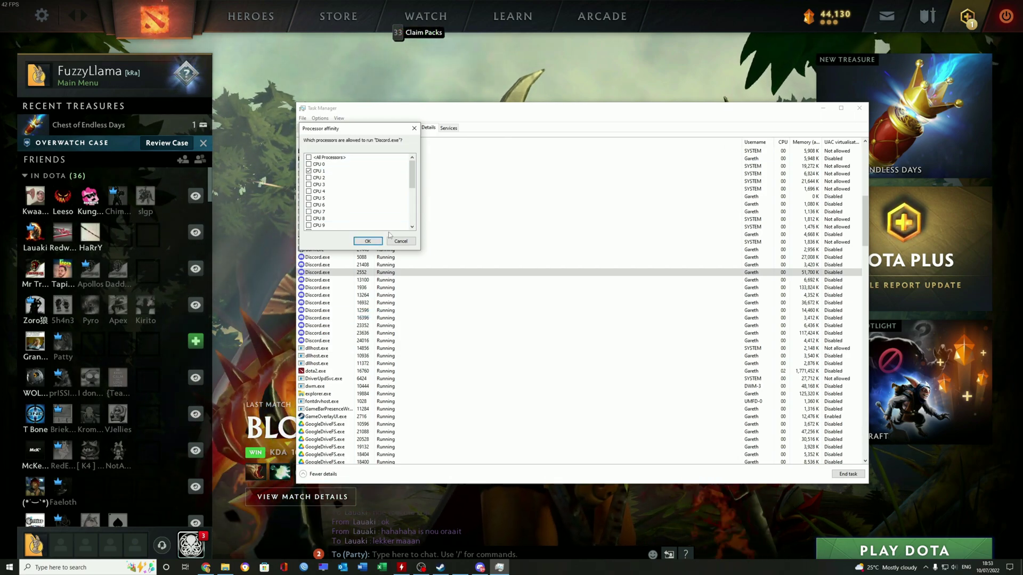
{"action": "left_click", "coordinate": [368, 241]}
Select Discord.exe PIDs 13264, 12596 and 23636, then switch back to Dota 2.
{"action": "left_click", "coordinate": [813, 296]}
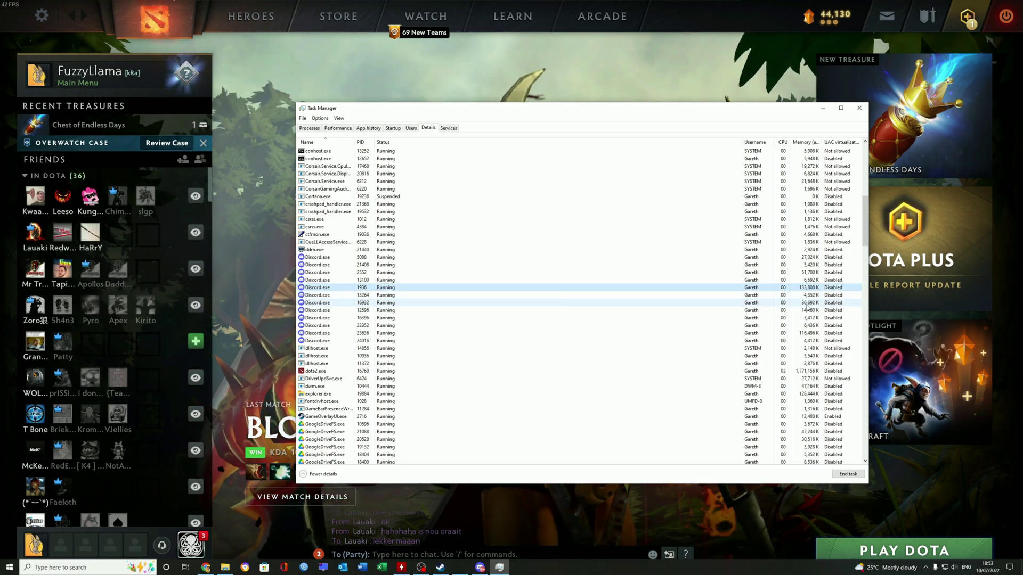
{"action": "left_click", "coordinate": [813, 302]}
{"action": "left_click", "coordinate": [815, 310]}
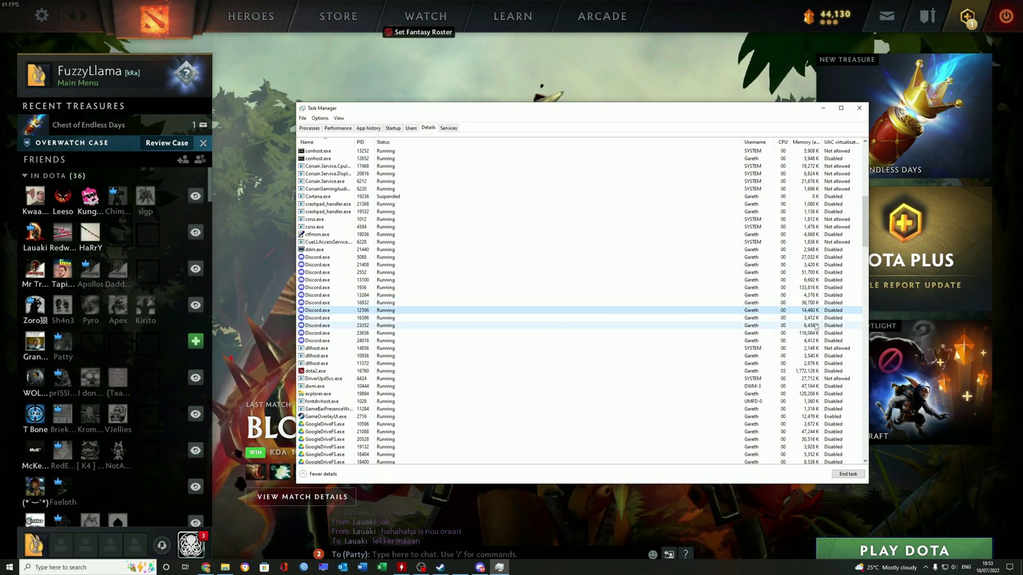
{"action": "left_click", "coordinate": [815, 325]}
{"action": "left_click", "coordinate": [814, 332]}
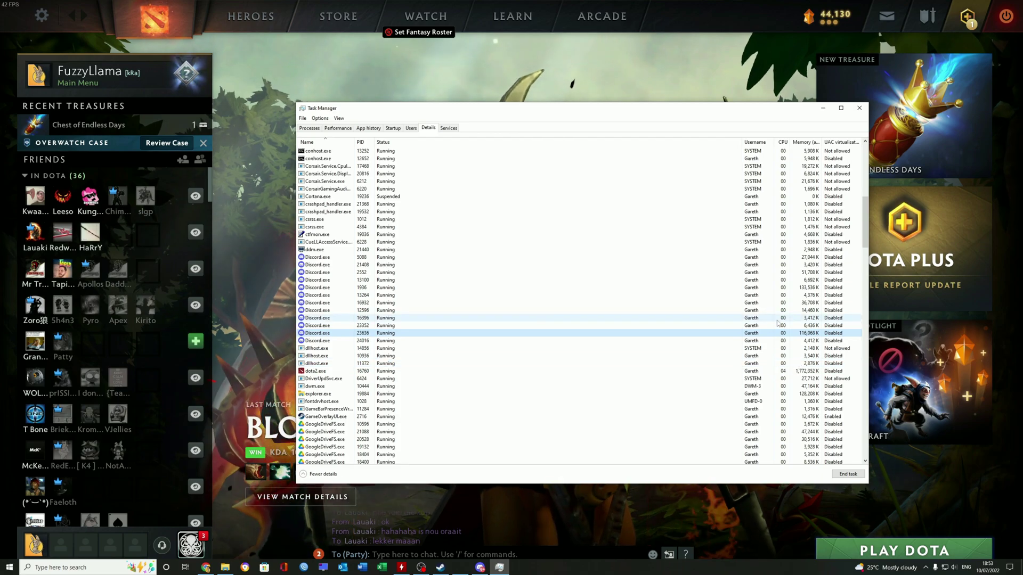
{"action": "key", "text": "alt+Tab"}
Check the Rendering API option on Dota 2's Video settings tab, then bring up Start.
{"action": "left_click", "coordinate": [42, 16]}
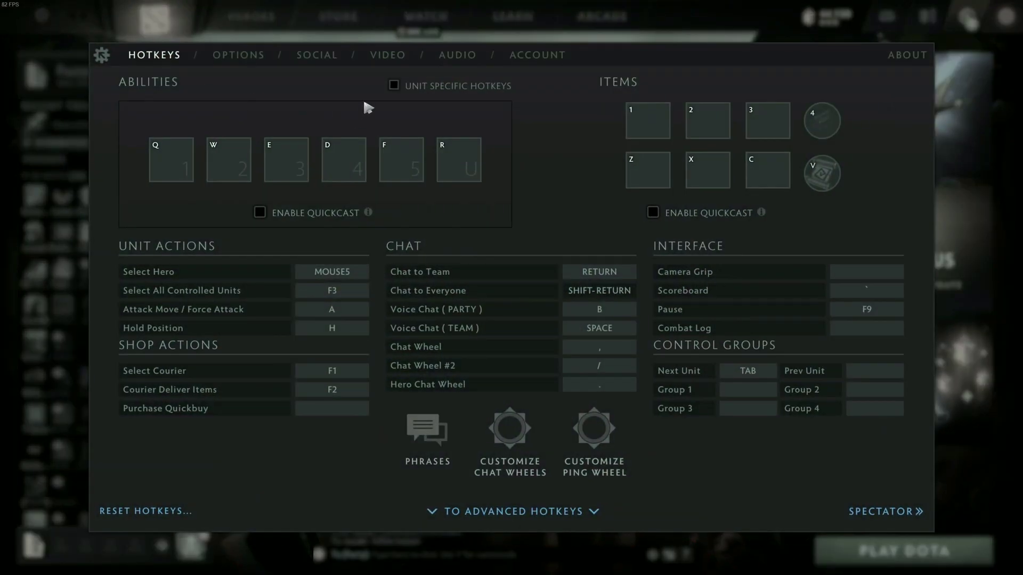
{"action": "left_click", "coordinate": [390, 55]}
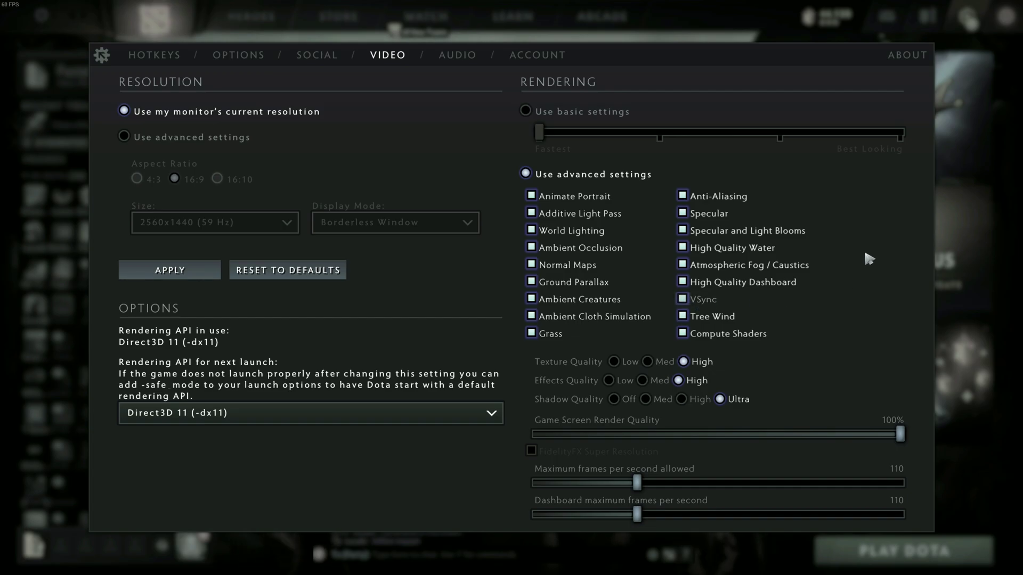
{"action": "key", "text": "super"}
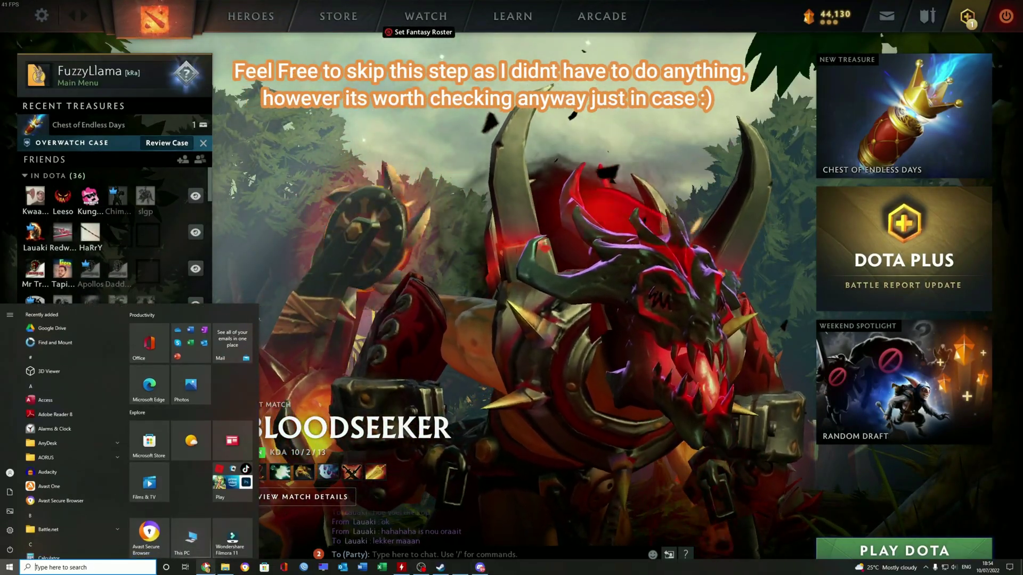
{"action": "type", "text": "powershee"}
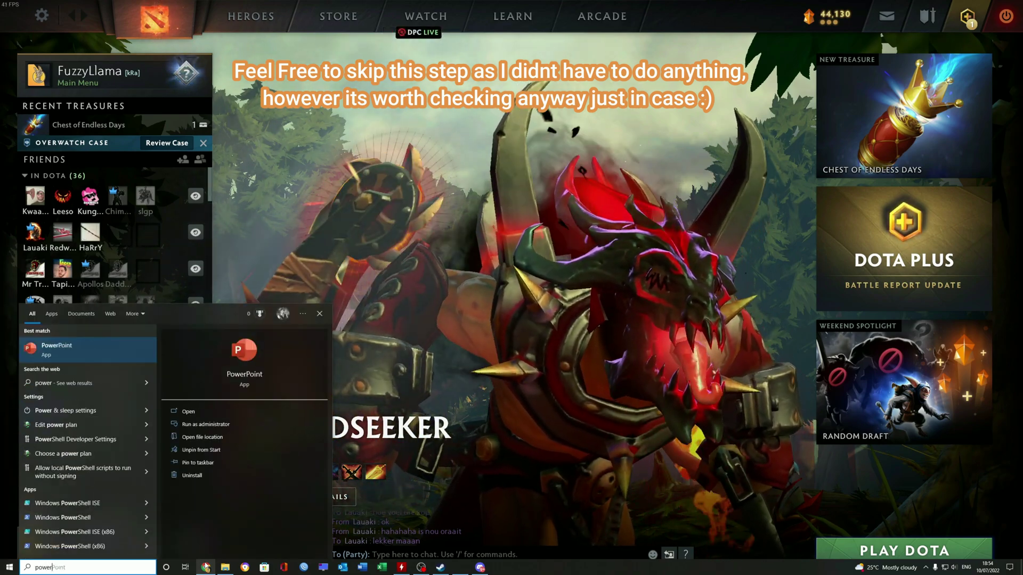
Run get-pnpdevice in a maximized PowerShell window to review all devices, then close it.
{"action": "key", "text": "Return"}
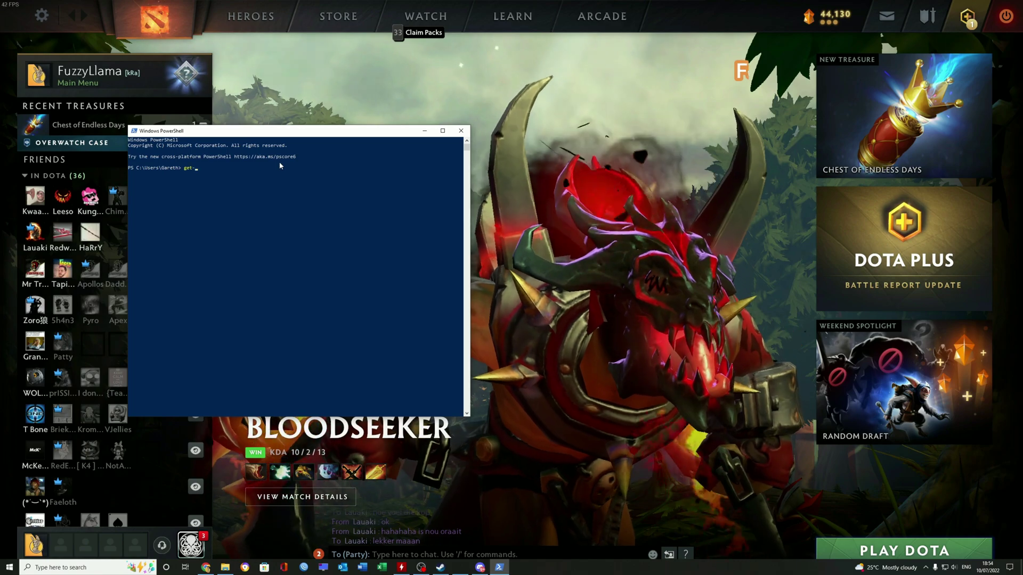
{"action": "type", "text": "get-s"}
{"action": "type", "text": "npd"}
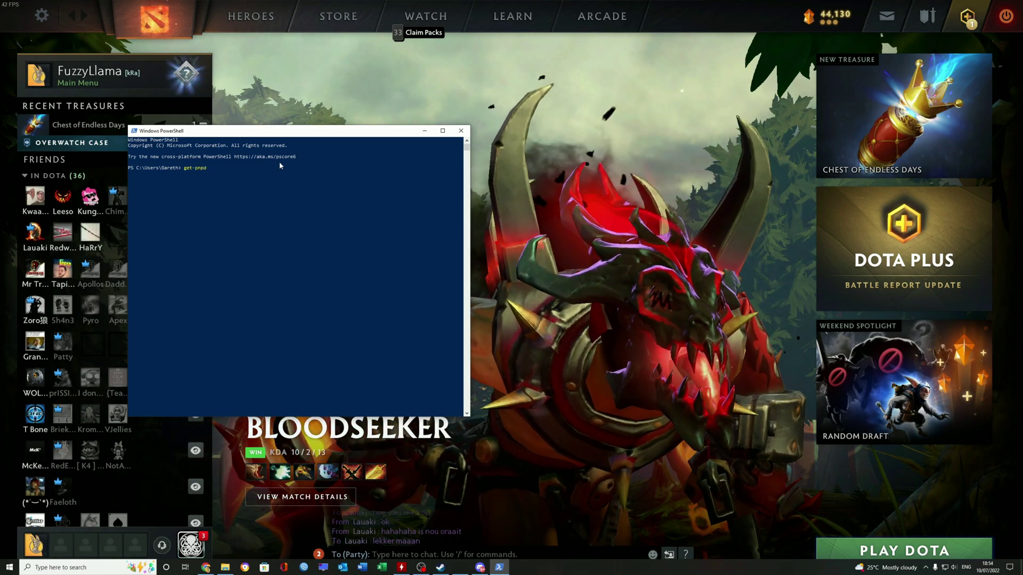
{"action": "type", "text": "evice"}
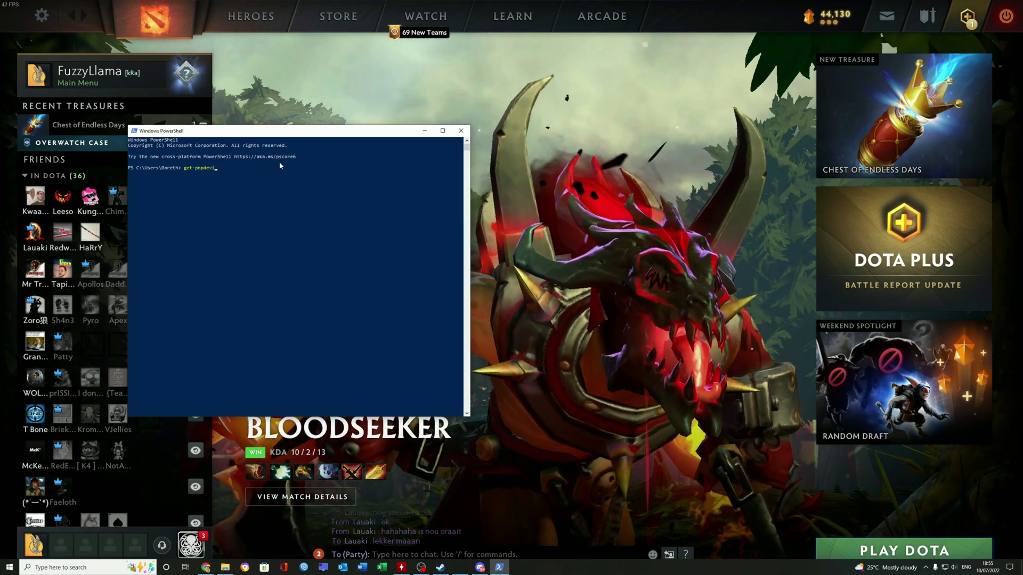
{"action": "key", "text": "Return"}
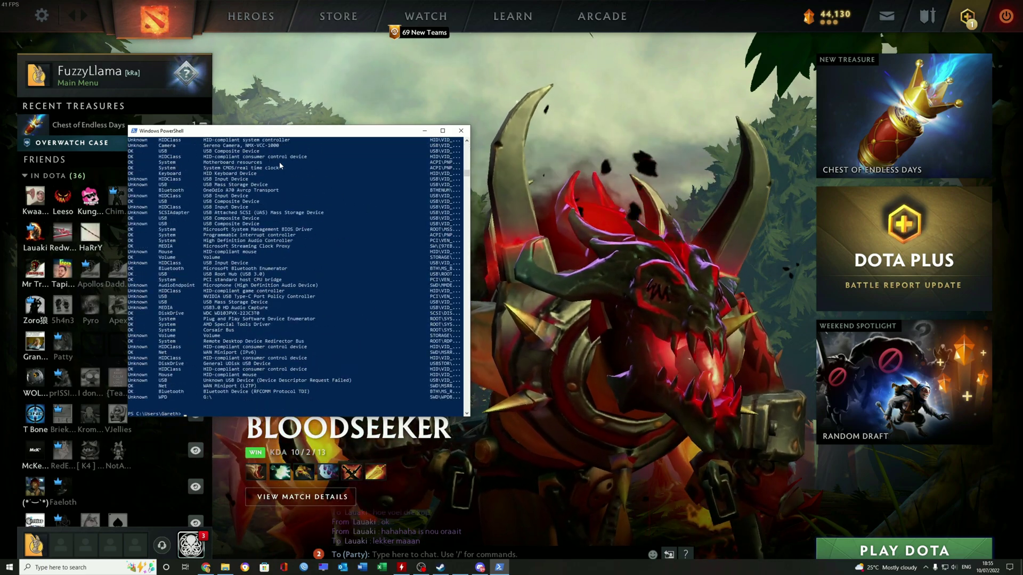
{"action": "key", "text": "super+Up"}
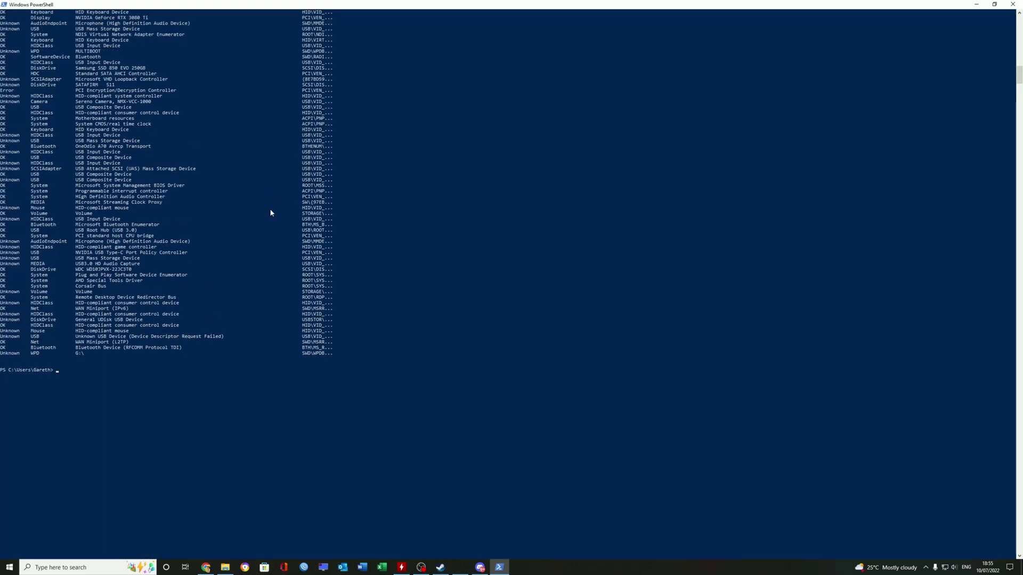
{"action": "scroll", "coordinate": [270, 217], "scroll_direction": "up", "scroll_amount": 3}
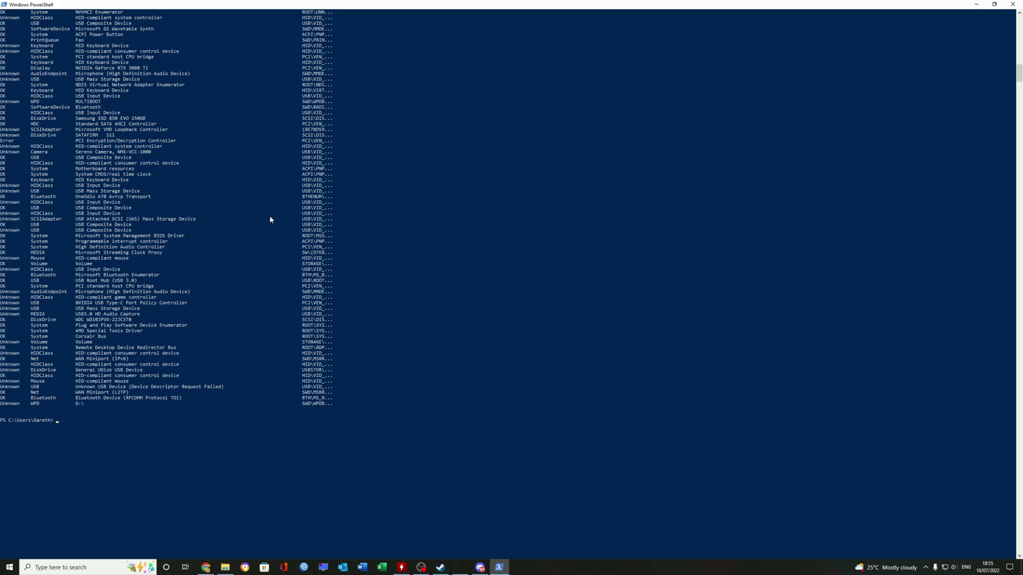
{"action": "scroll", "coordinate": [270, 225], "scroll_direction": "up", "scroll_amount": 4}
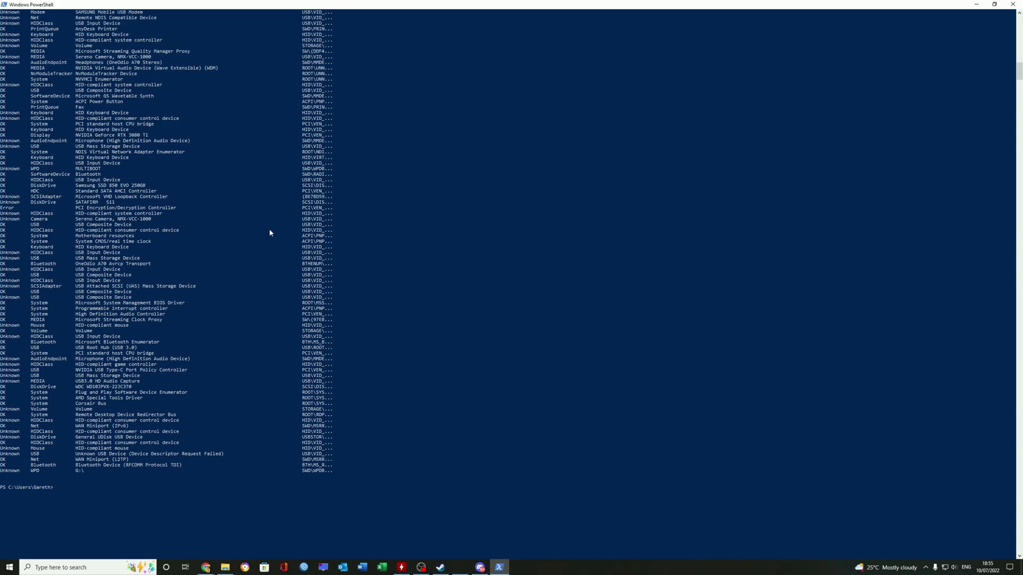
{"action": "scroll", "coordinate": [267, 293], "scroll_direction": "up", "scroll_amount": 3}
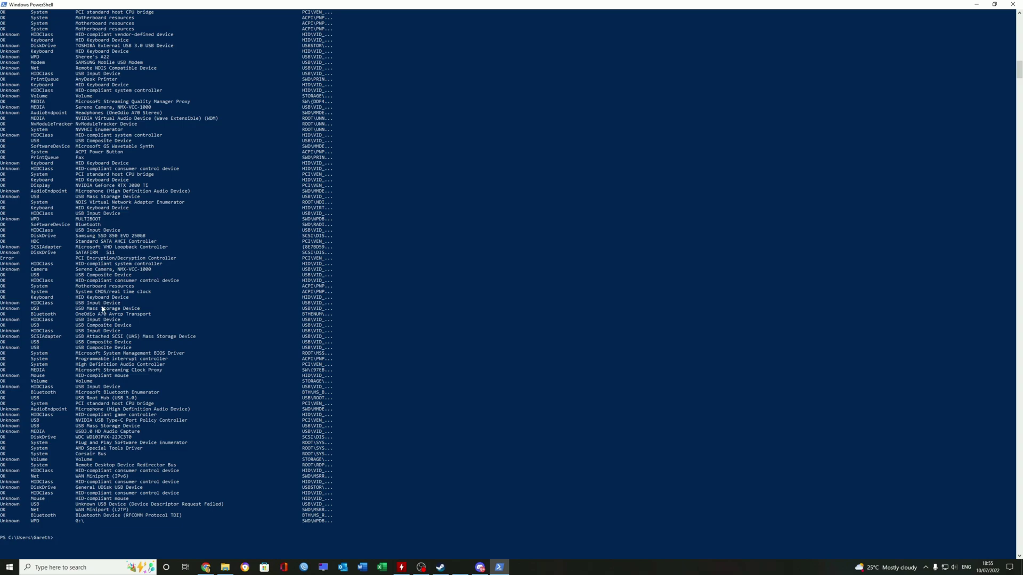
{"action": "scroll", "coordinate": [148, 372], "scroll_direction": "up", "scroll_amount": 2}
{"action": "scroll", "coordinate": [148, 374], "scroll_direction": "up", "scroll_amount": 4}
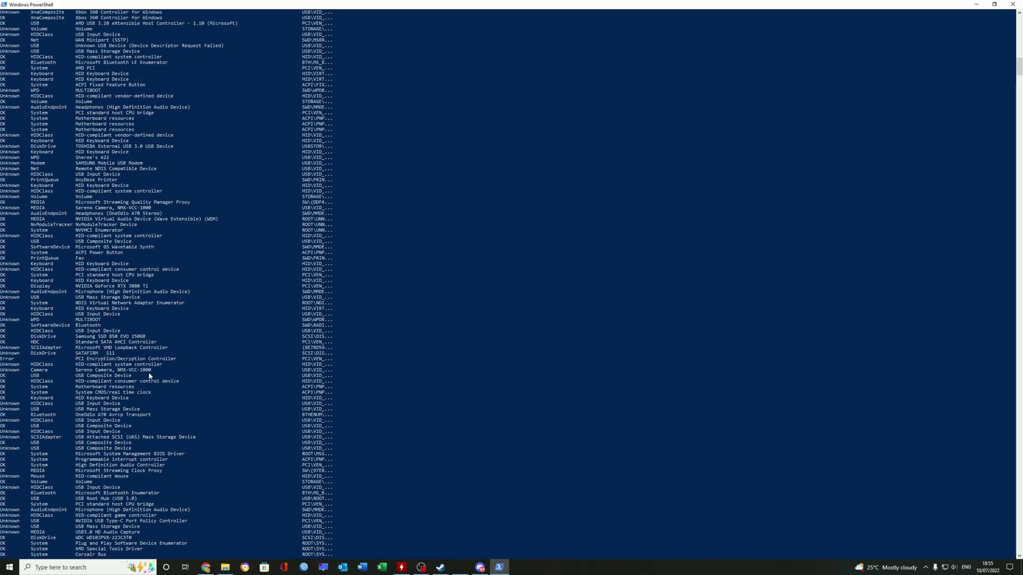
{"action": "scroll", "coordinate": [150, 376], "scroll_direction": "up", "scroll_amount": 1}
{"action": "scroll", "coordinate": [146, 373], "scroll_direction": "up", "scroll_amount": 2}
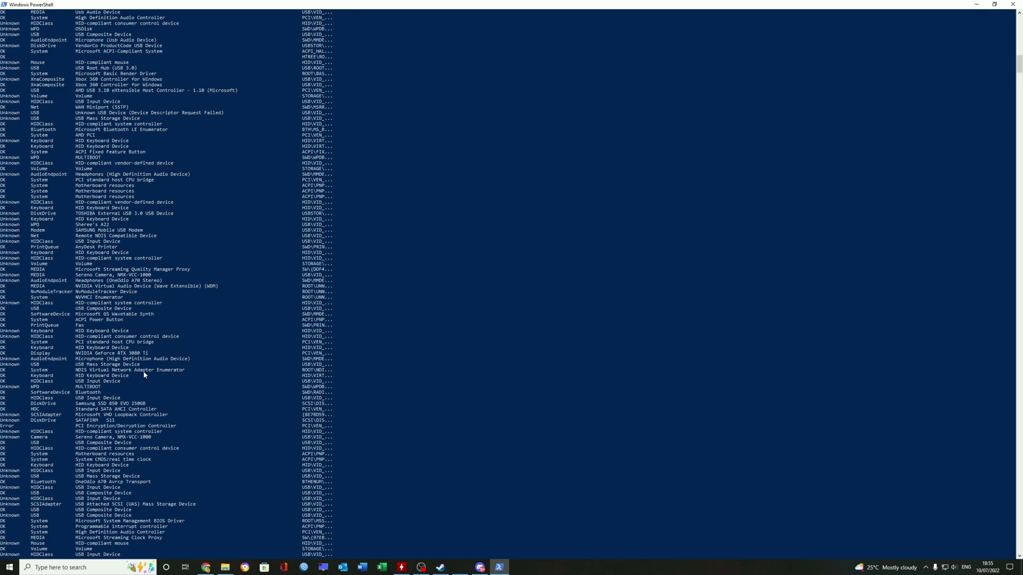
{"action": "scroll", "coordinate": [145, 373], "scroll_direction": "up", "scroll_amount": 2}
{"action": "scroll", "coordinate": [141, 372], "scroll_direction": "up", "scroll_amount": 4}
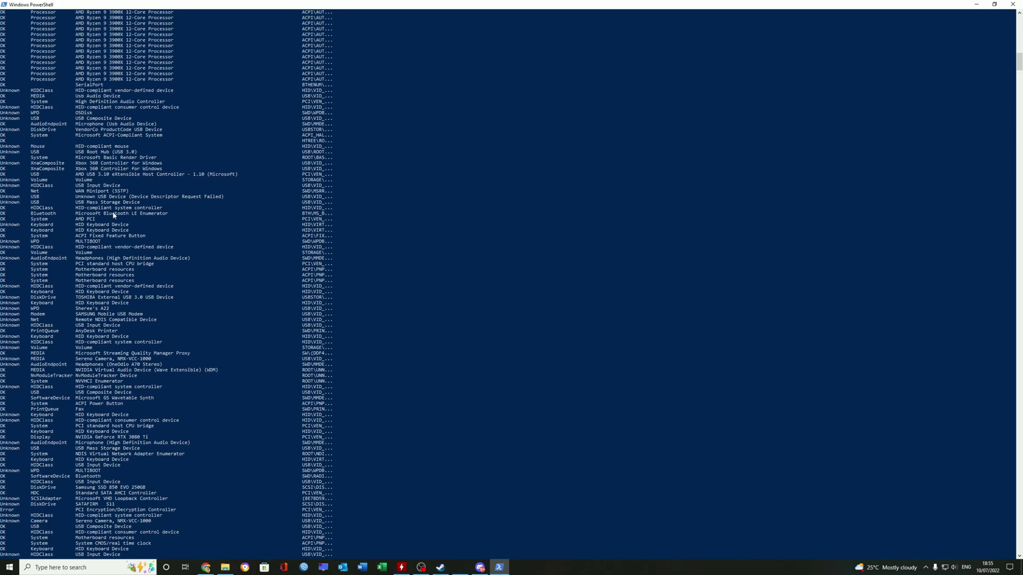
{"action": "scroll", "coordinate": [122, 240], "scroll_direction": "down", "scroll_amount": 2}
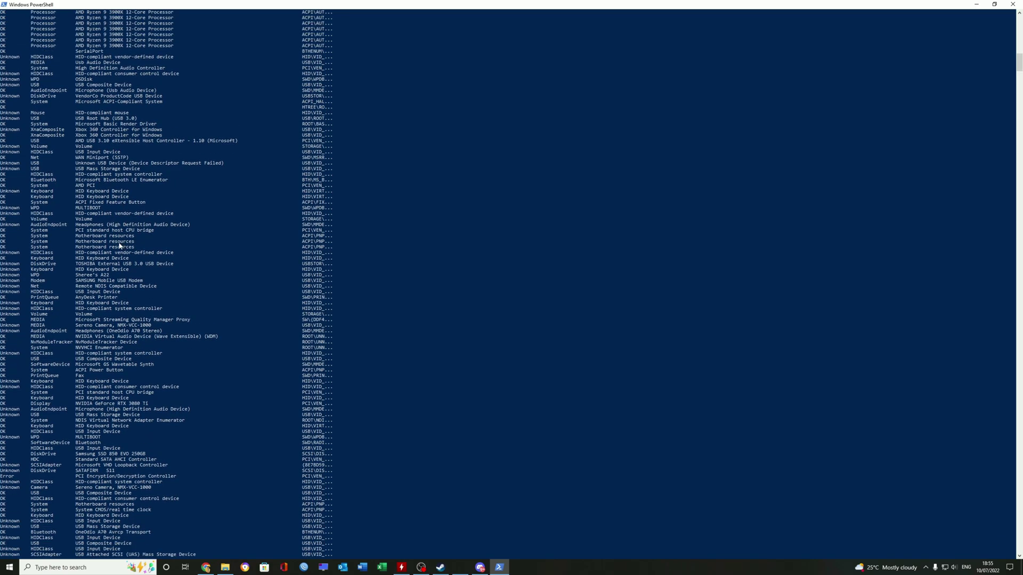
{"action": "scroll", "coordinate": [120, 246], "scroll_direction": "down", "scroll_amount": 3}
{"action": "scroll", "coordinate": [137, 371], "scroll_direction": "down", "scroll_amount": 1}
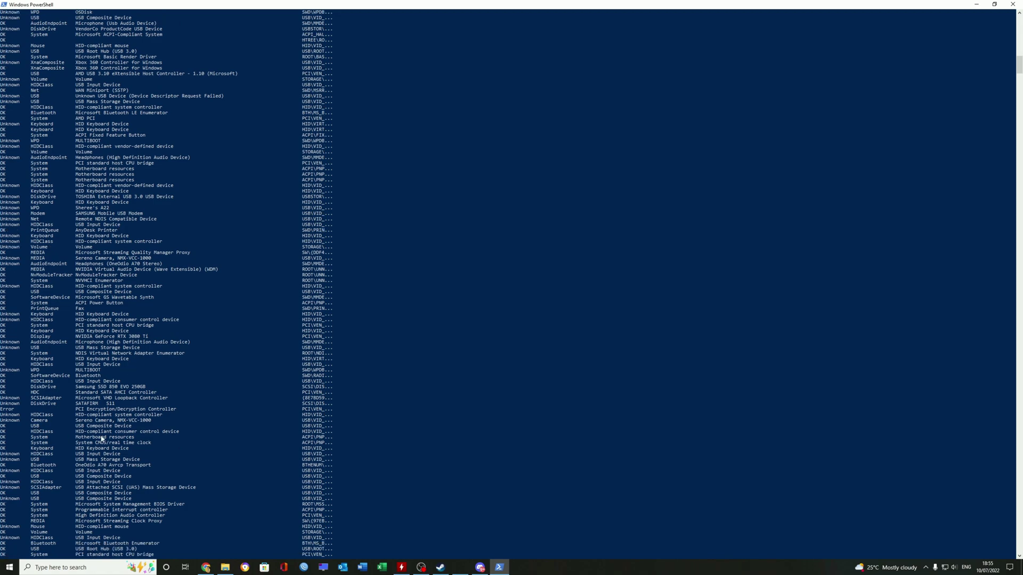
{"action": "left_click", "coordinate": [1010, 6]}
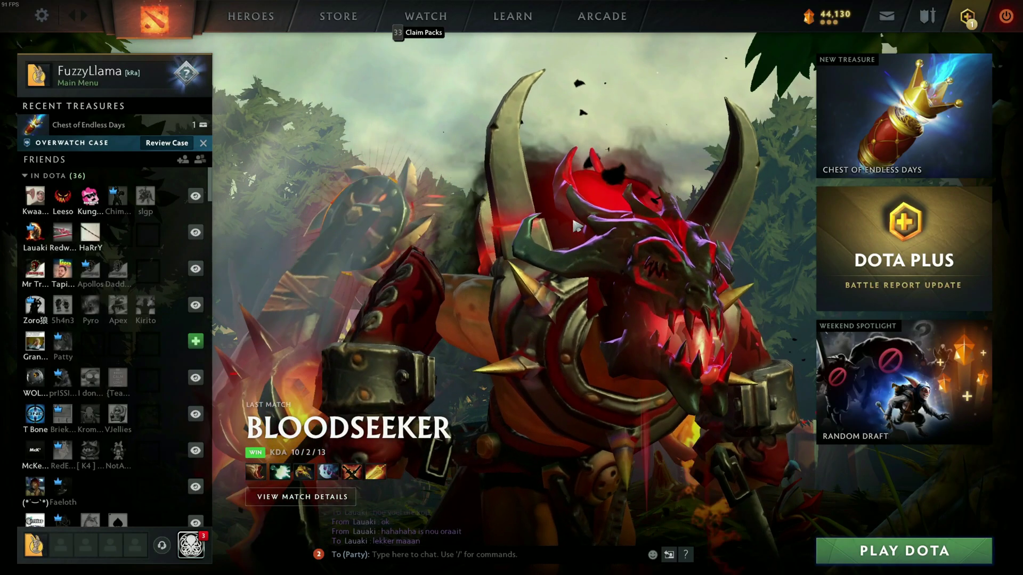
Add the -safe launch option to Dota 2's Steam properties and close them.
{"action": "key", "text": "super"}
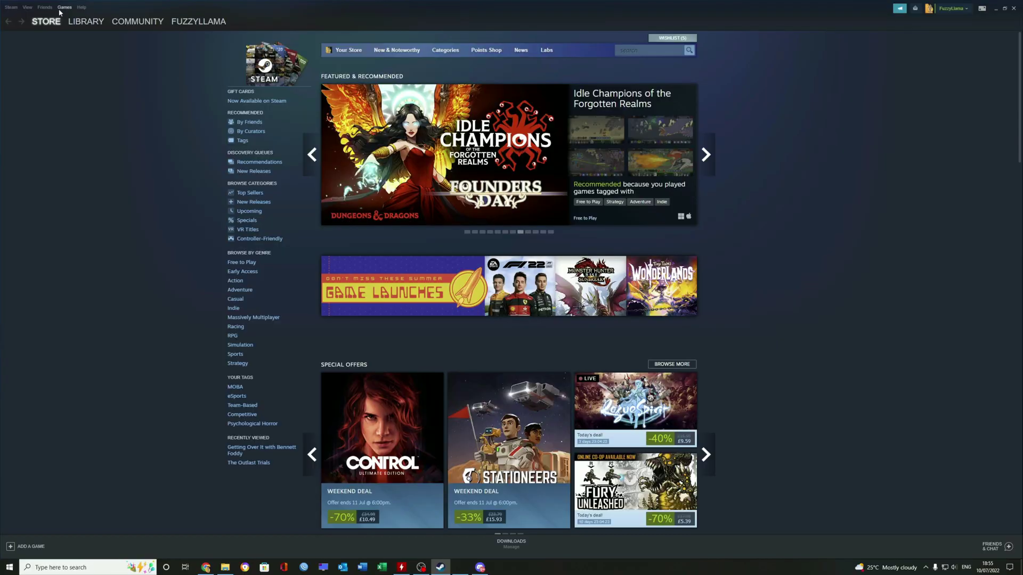
{"action": "left_click", "coordinate": [62, 9]}
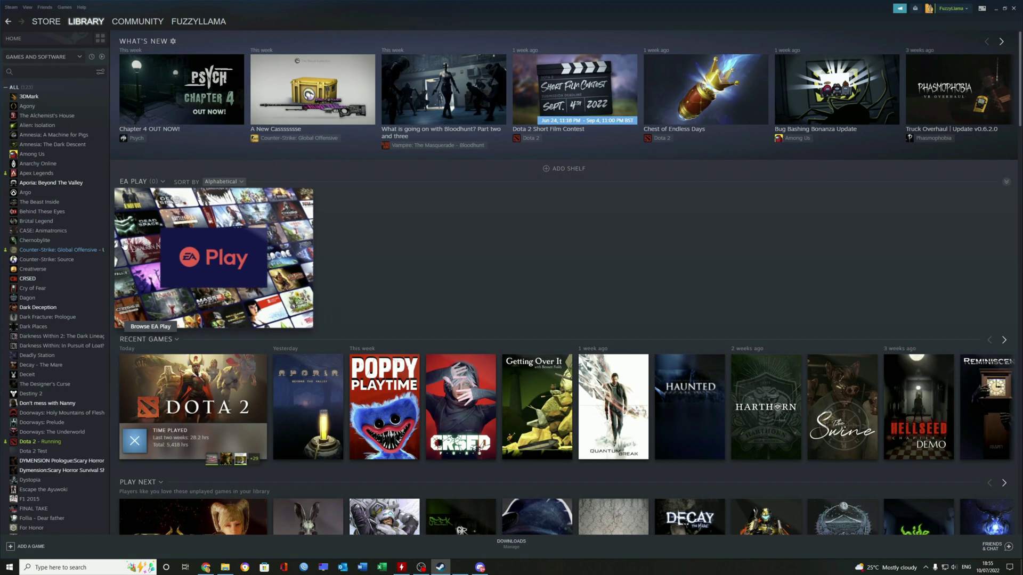
{"action": "right_click", "coordinate": [50, 442]}
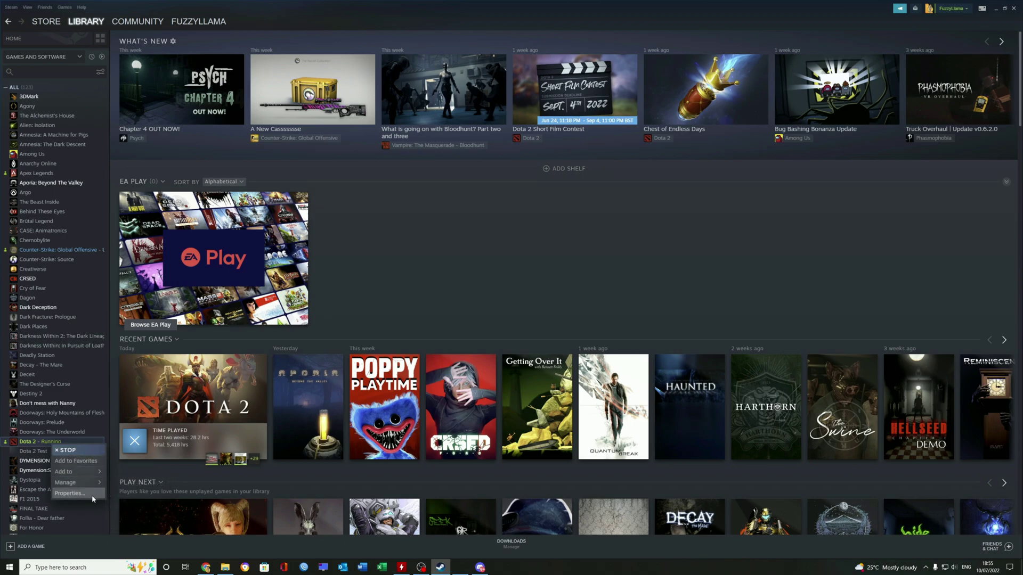
{"action": "left_click", "coordinate": [91, 495]}
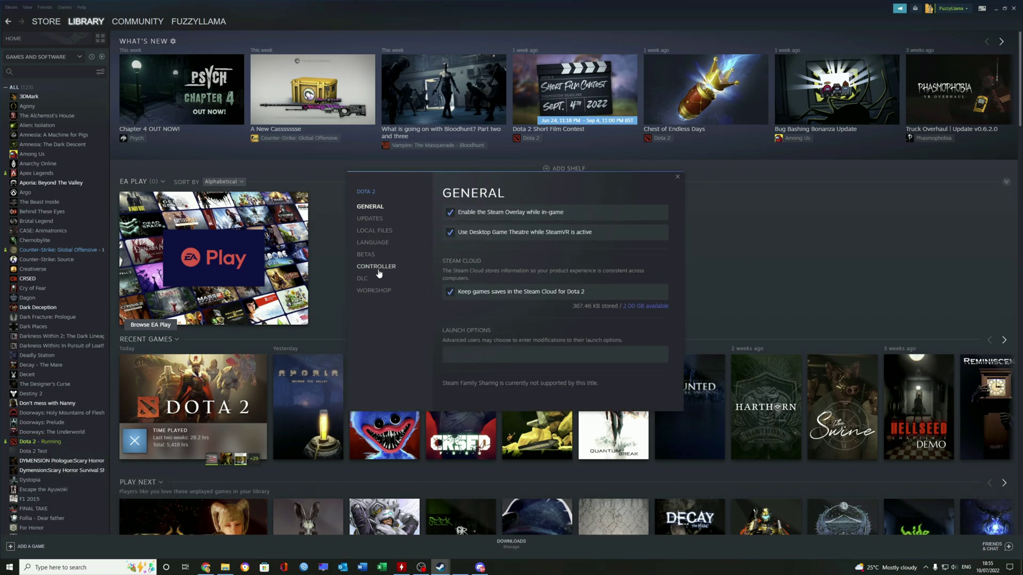
{"action": "left_click", "coordinate": [369, 220]}
{"action": "left_click", "coordinate": [677, 176]}
{"action": "key", "text": "super"}
{"action": "type", "text": "cmd"}
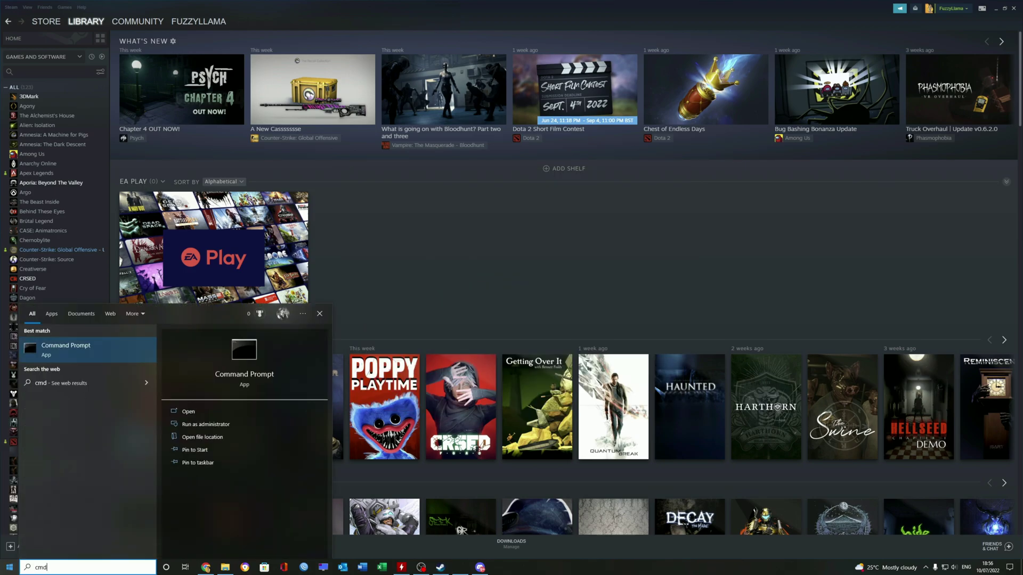
In an administrator Command Prompt, run chkdsk /f and answer Y to check at next restart.
{"action": "key", "text": "Menu"}
{"action": "key", "text": "Down"}
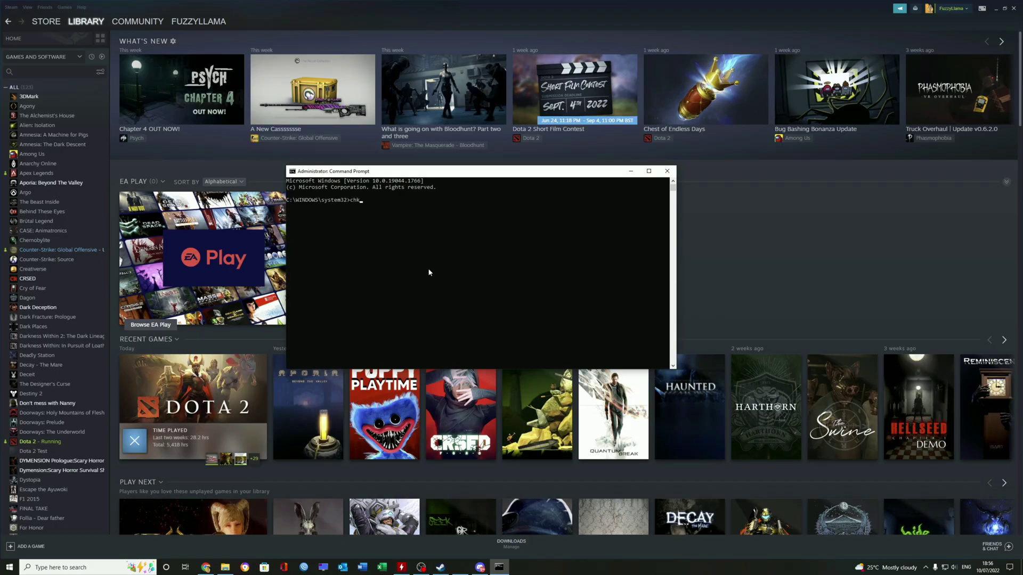
{"action": "type", "text": "dsk /f"}
{"action": "key", "text": "Return"}
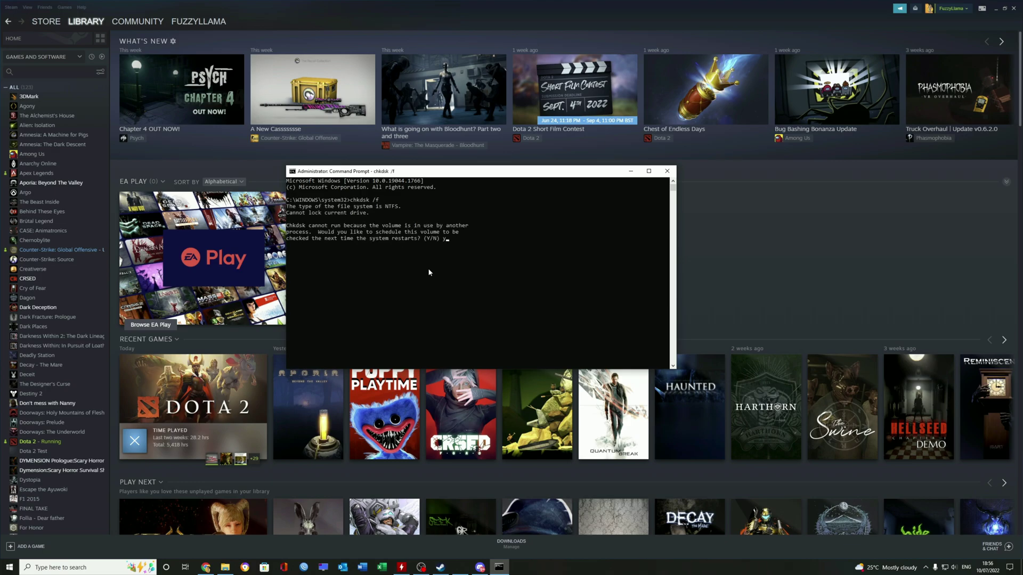
{"action": "type", "text": "y"}
{"action": "key", "text": "Return"}
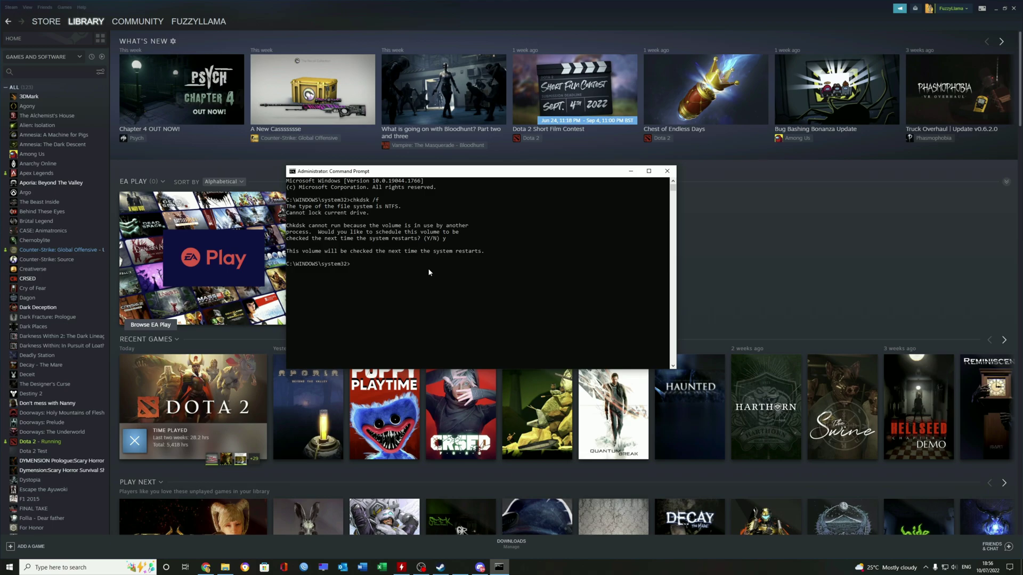
{"action": "type", "text": "shutdow"}
{"action": "type", "text": "n /f"}
Clear the unfinished shutdown command and open the Start menu's power options.
{"action": "key", "text": "BackSpace"}
{"action": "key", "text": "BackSpace"}
{"action": "key", "text": "BackSpace"}
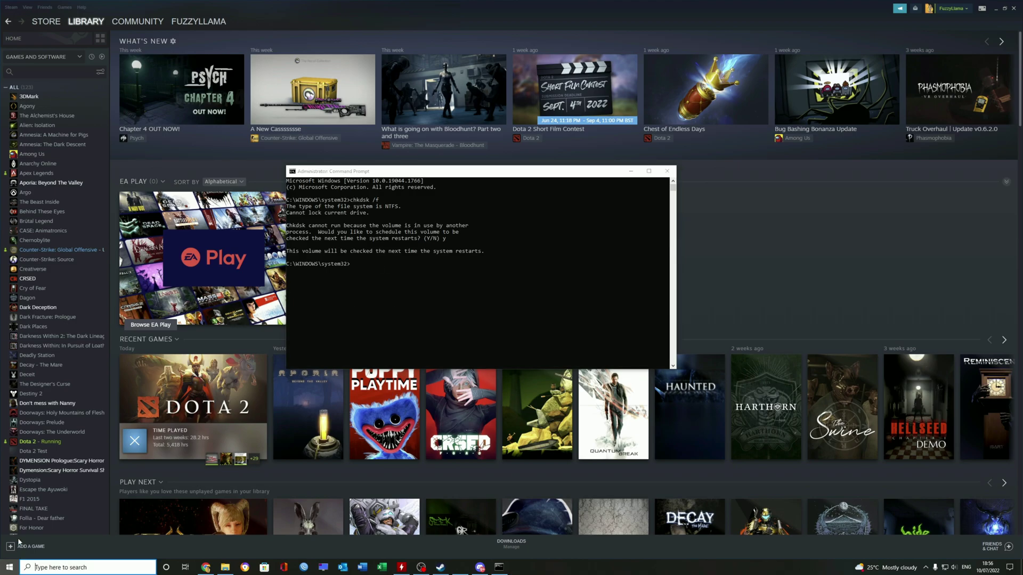
{"action": "left_click", "coordinate": [10, 567]}
{"action": "left_click", "coordinate": [10, 549]}
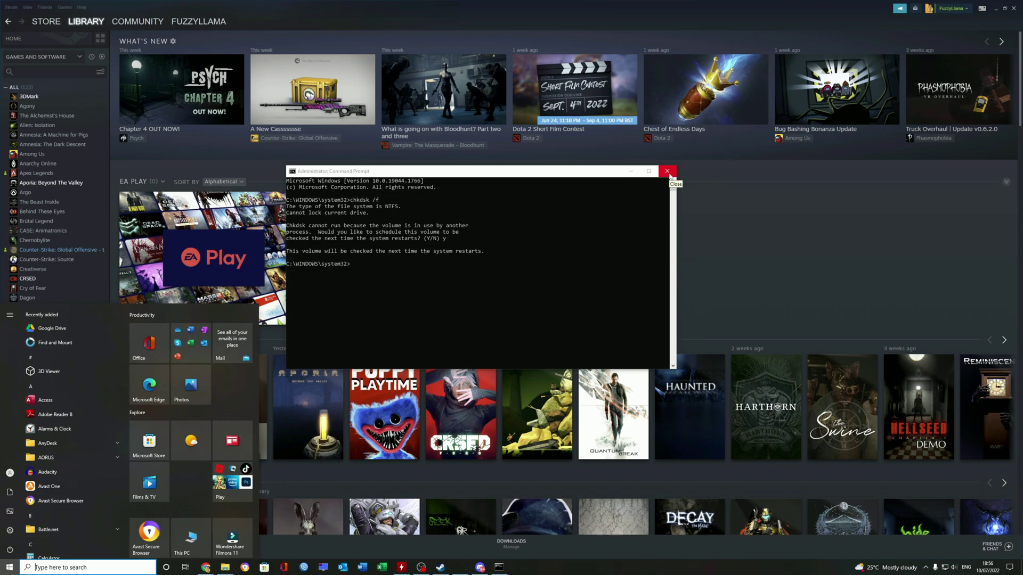